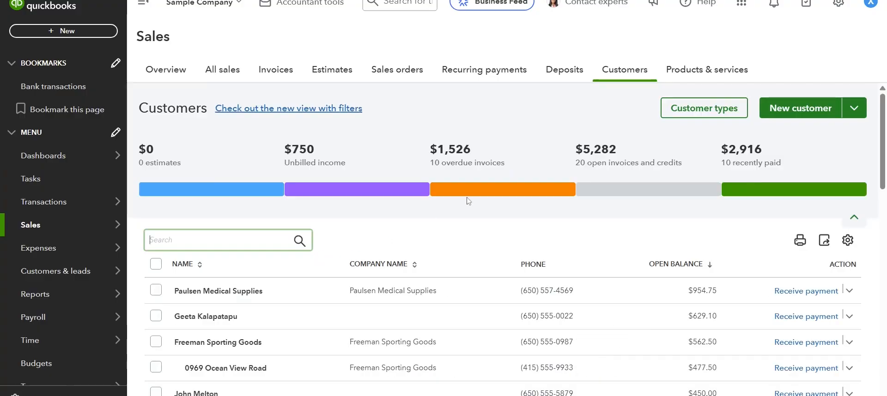
pyautogui.scroll(-3, 451, 240)
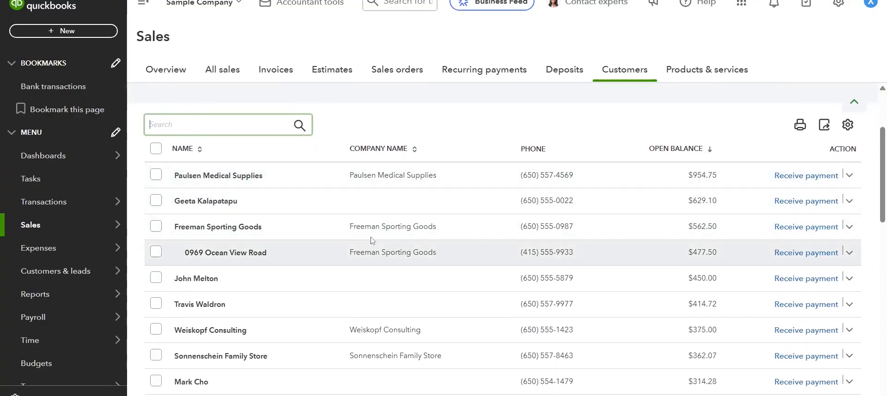
pyautogui.scroll(2, 402, 213)
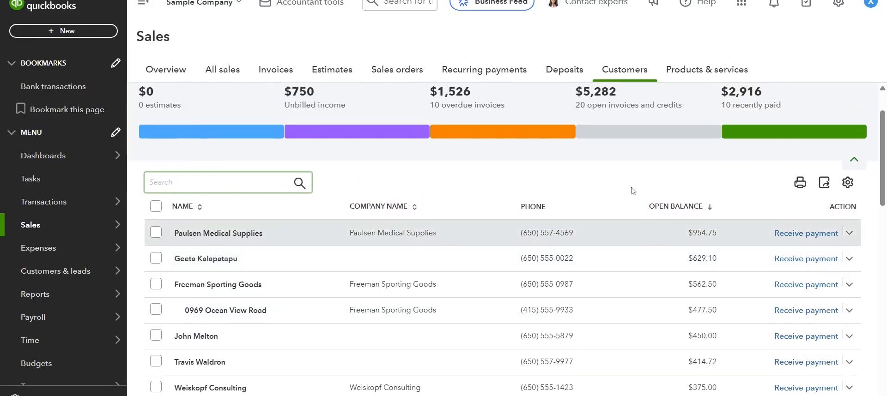
pyautogui.scroll(2, 583, 188)
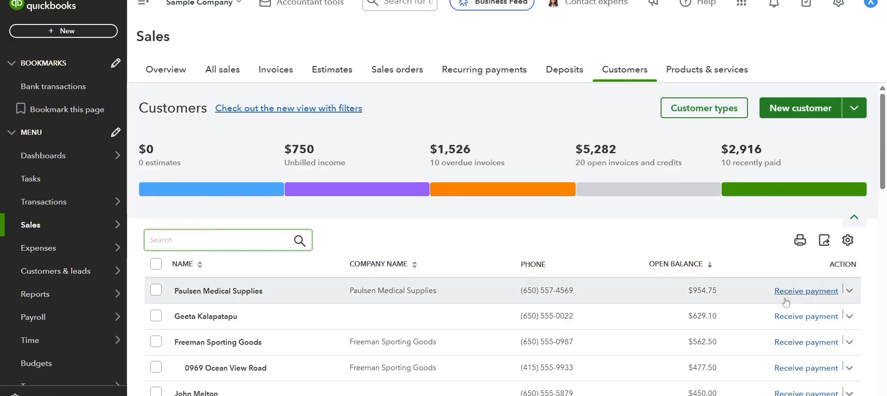
pyautogui.click(41, 32)
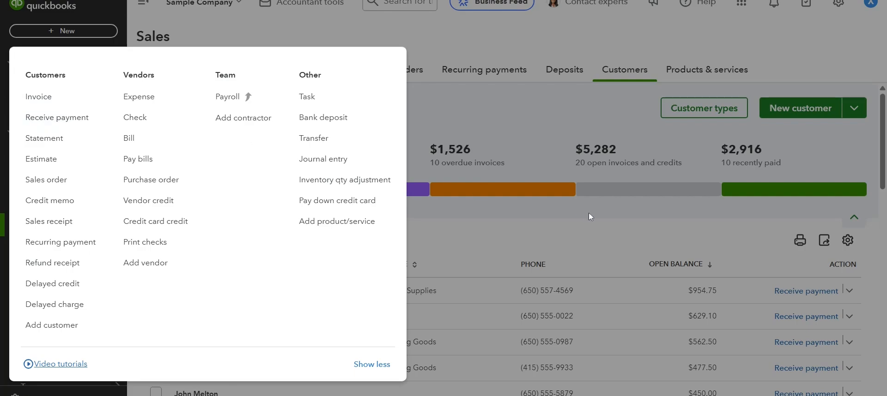
pyautogui.click(570, 220)
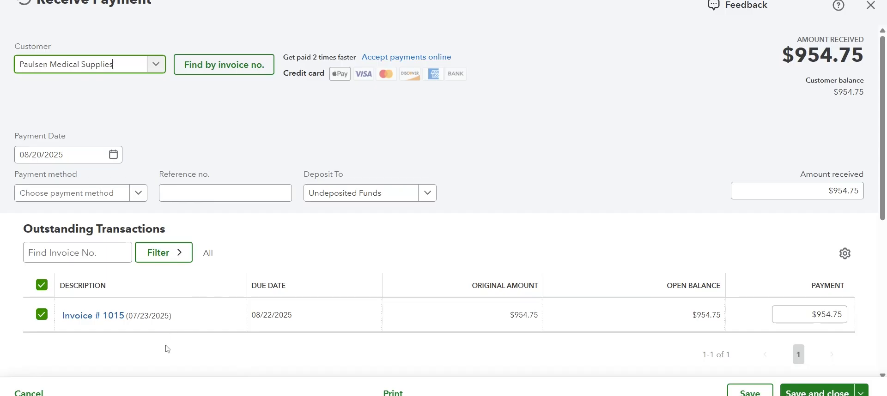
pyautogui.click(32, 392)
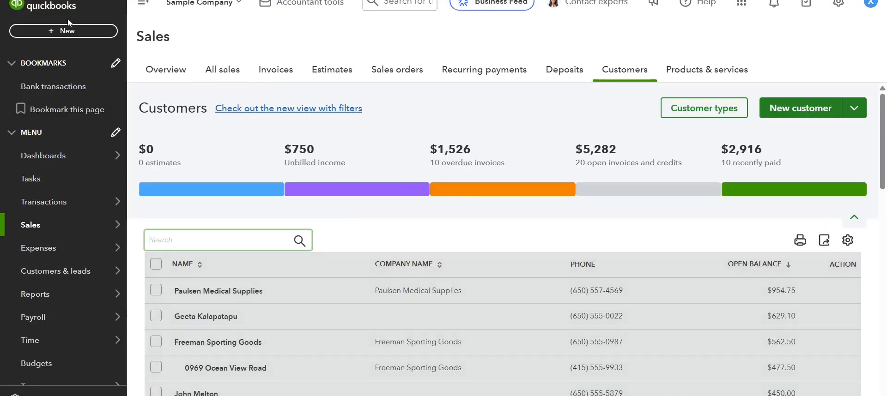
pyautogui.click(77, 37)
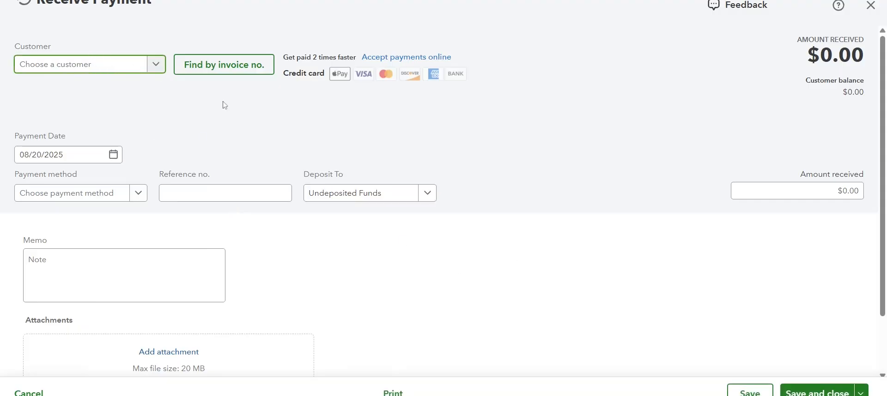
pyautogui.click(39, 392)
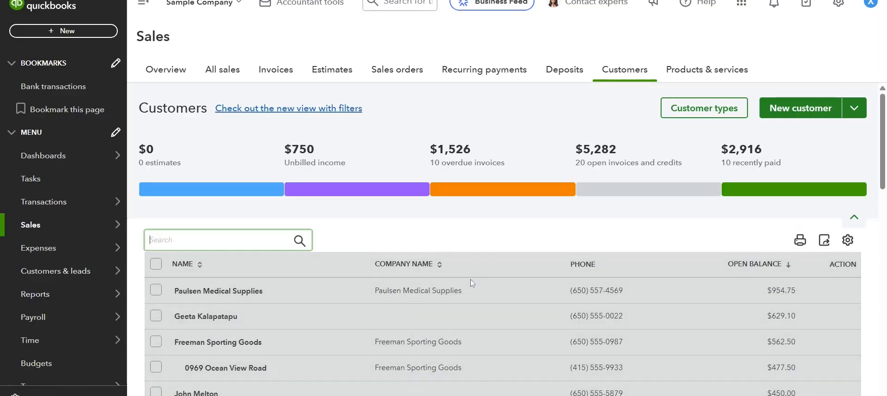
# - Start receiving a payment from Paulsen Medical Supplies, with Check as the payment method and 765 as the reference number
pyautogui.click(783, 292)
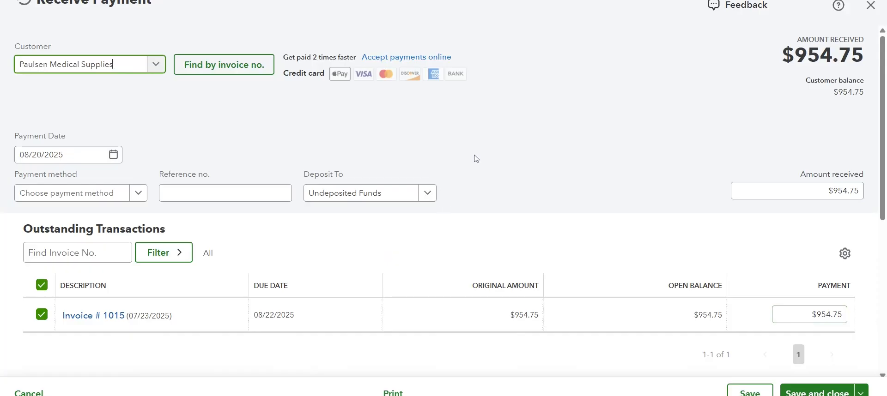
pyautogui.click(153, 111)
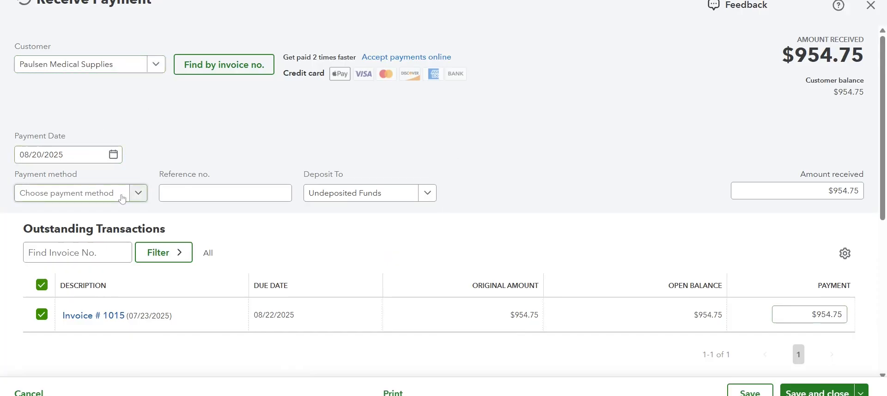
pyautogui.click(138, 194)
pyautogui.click(75, 278)
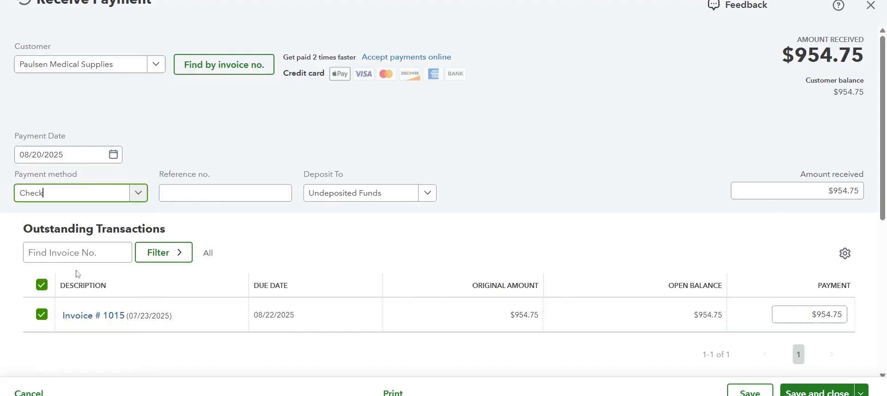
pyautogui.click(237, 194)
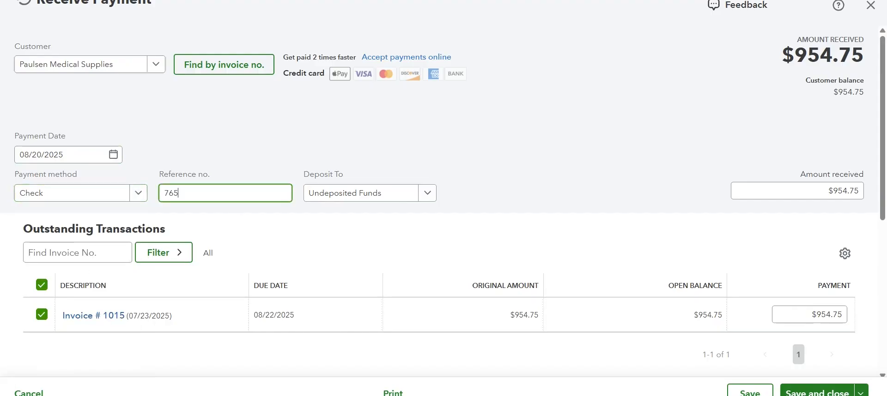
pyautogui.click(489, 158)
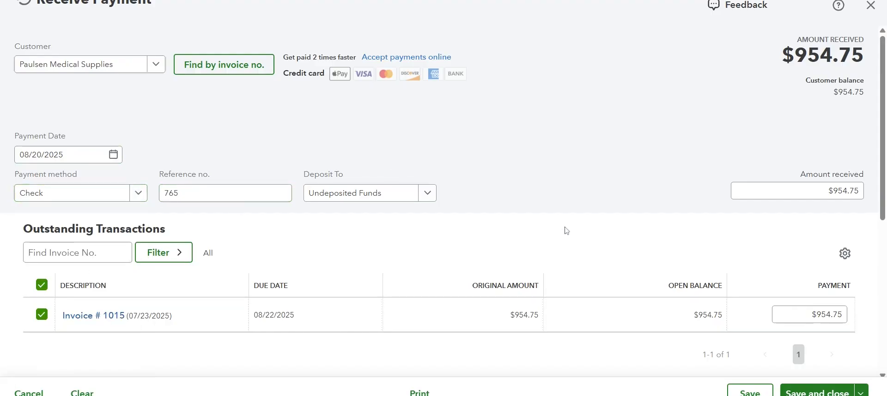
# - Examine the payment's outstanding invoice, memo and attachment areas, deposit account options and amount received
pyautogui.scroll(-3, 591, 257)
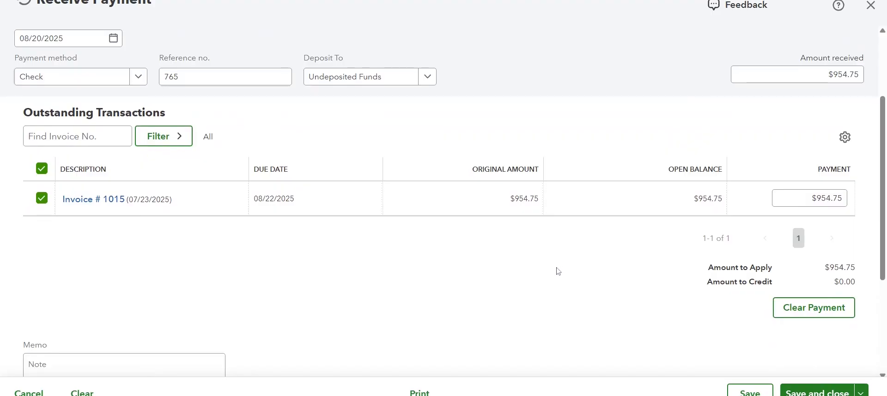
pyautogui.click(171, 319)
pyautogui.scroll(3, 407, 296)
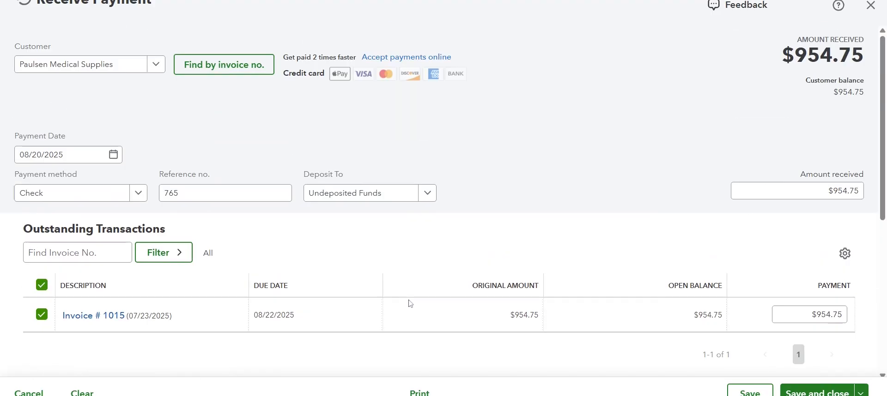
pyautogui.scroll(-5, 379, 300)
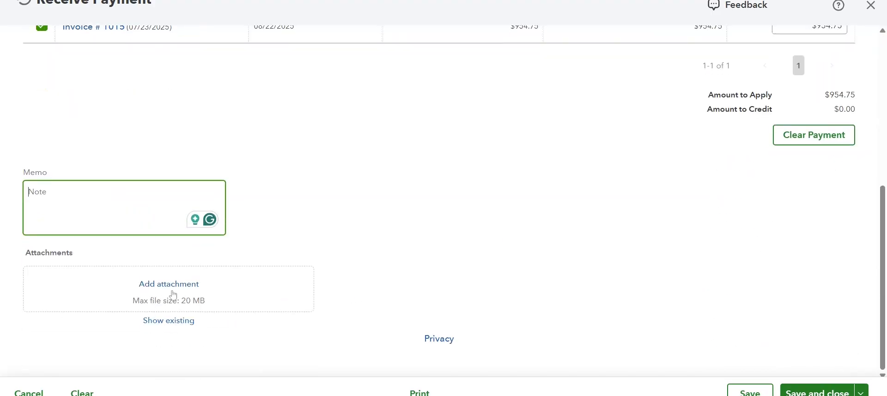
pyautogui.scroll(5, 175, 300)
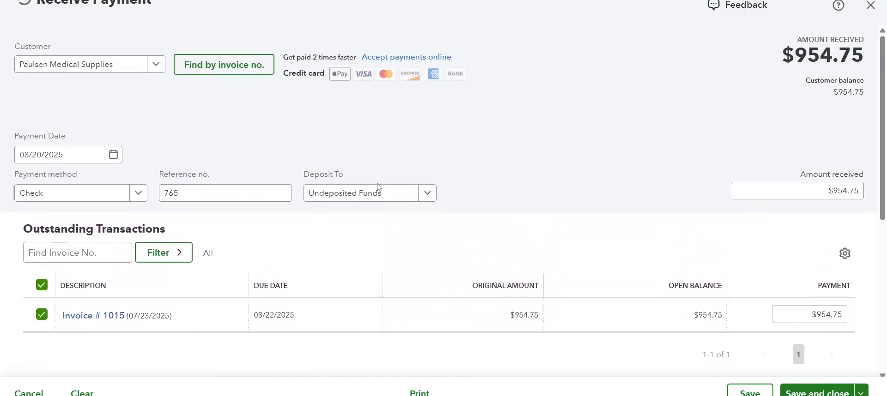
pyautogui.click(379, 191)
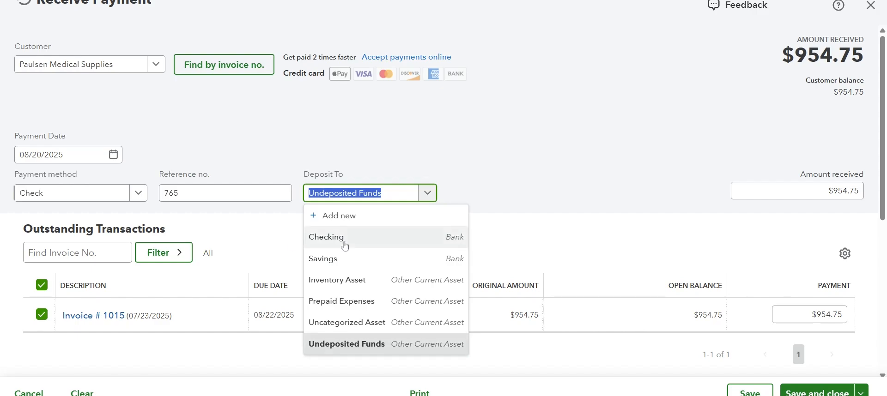
pyautogui.click(485, 171)
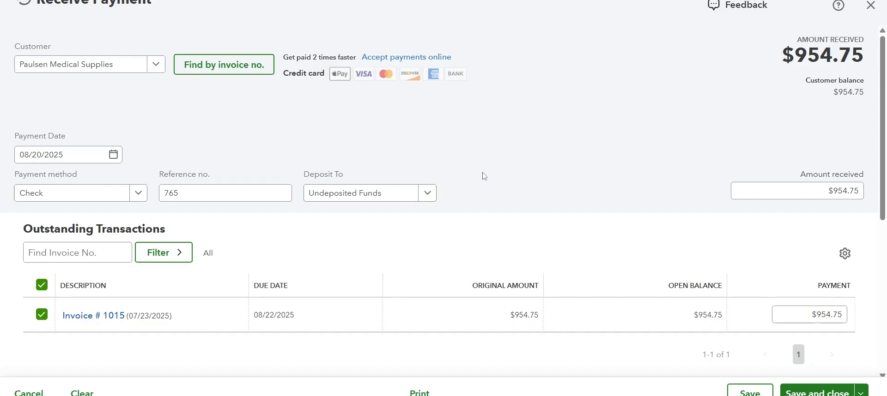
pyautogui.doubleClick(820, 56)
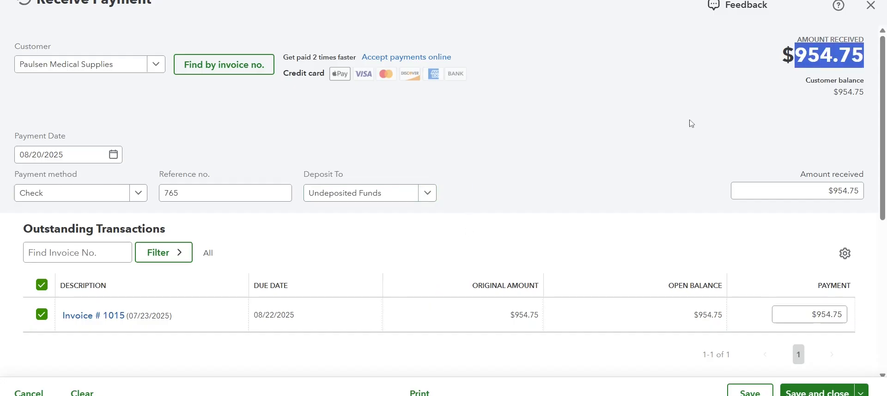
pyautogui.click(669, 124)
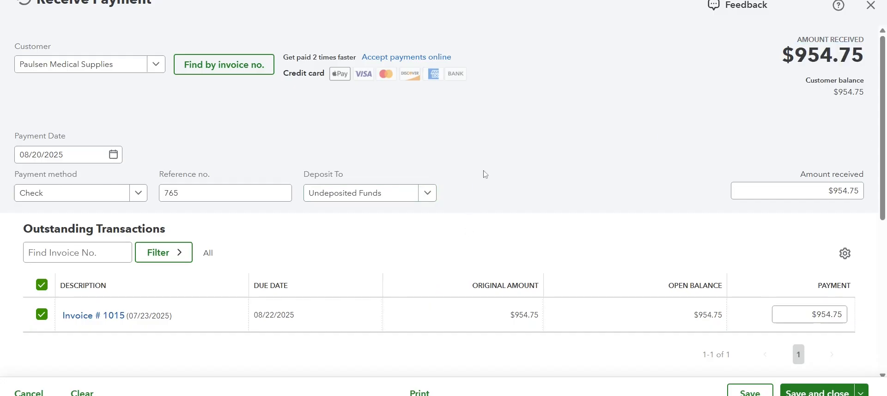
pyautogui.click(428, 193)
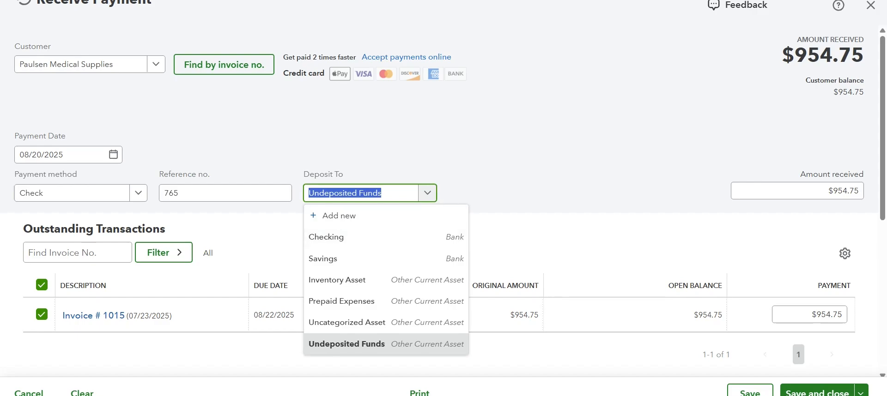
pyautogui.doubleClick(827, 56)
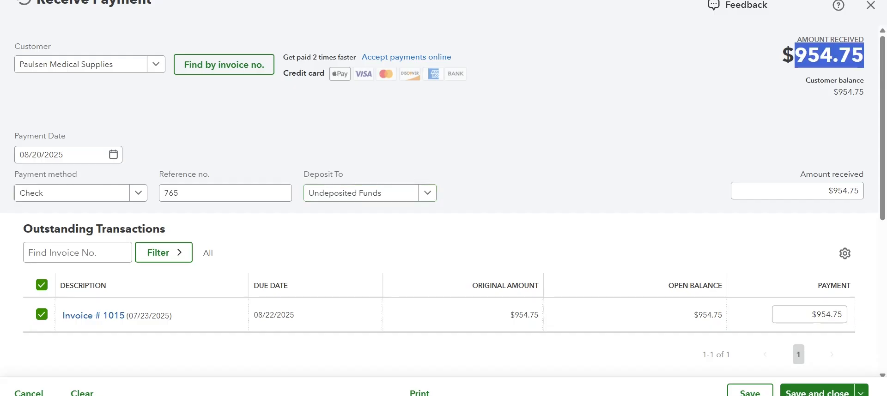
pyautogui.click(509, 135)
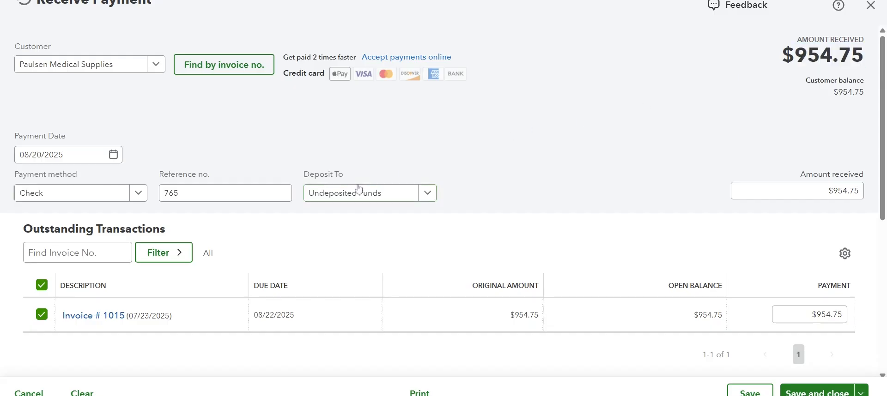
# - Set the payment's deposit account to Checking and review the other account choices
pyautogui.click(426, 196)
pyautogui.click(372, 238)
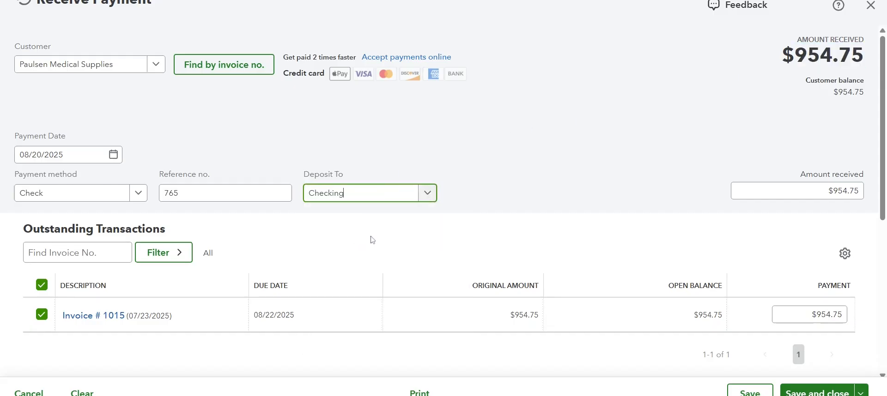
pyautogui.click(462, 177)
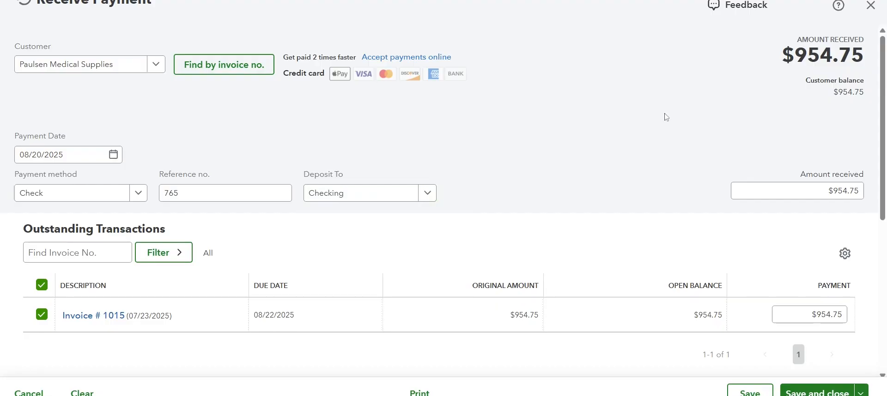
pyautogui.click(429, 197)
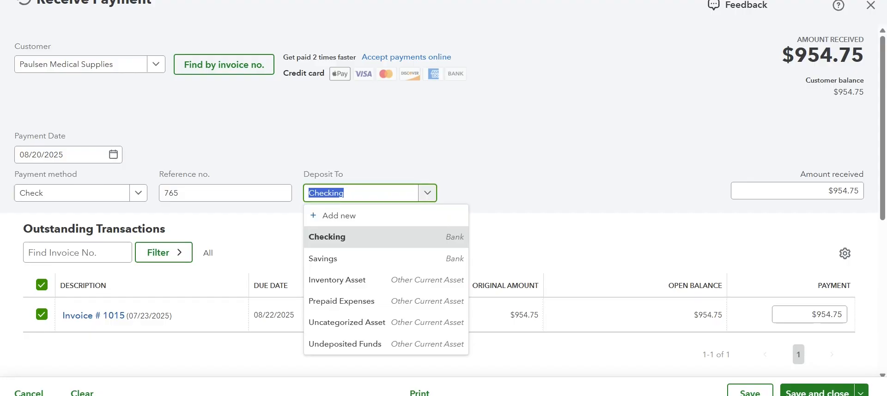
pyautogui.click(531, 181)
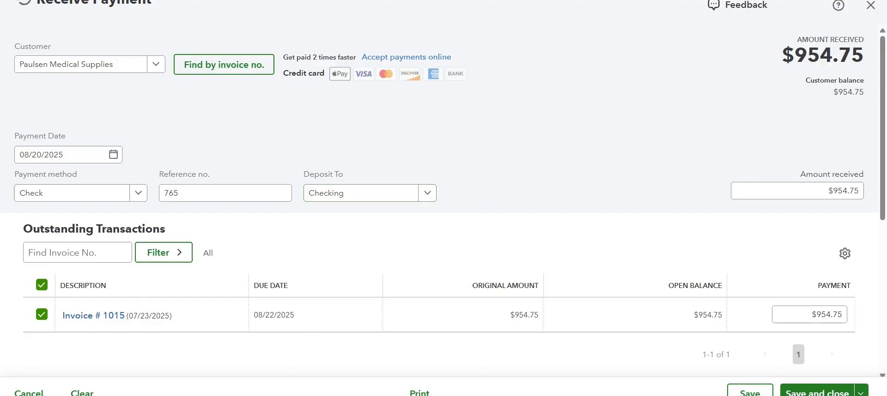
# - Set the payment's deposit account to Undeposited Funds, and save and close the payment
pyautogui.click(428, 194)
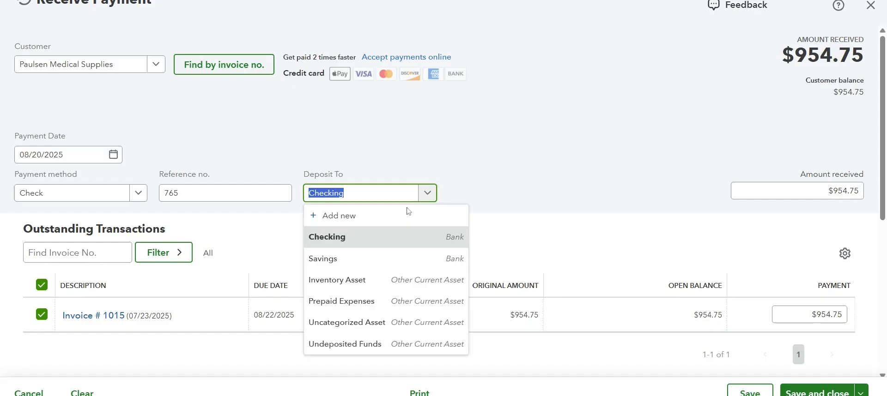
pyautogui.click(342, 344)
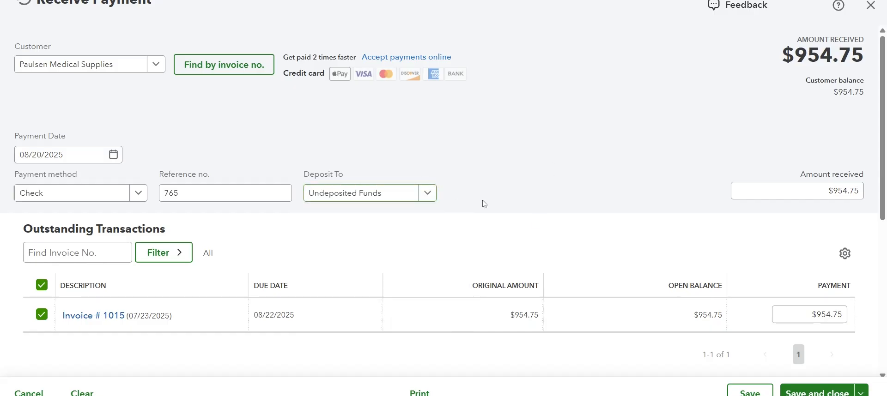
pyautogui.click(794, 393)
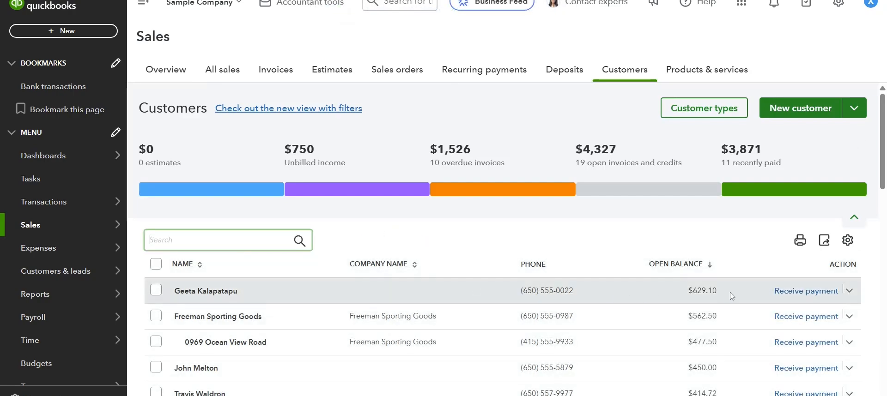
# - Start receiving a payment from the customer with the $629.10 open balance, using Check as the method and reference number 876
pyautogui.click(806, 291)
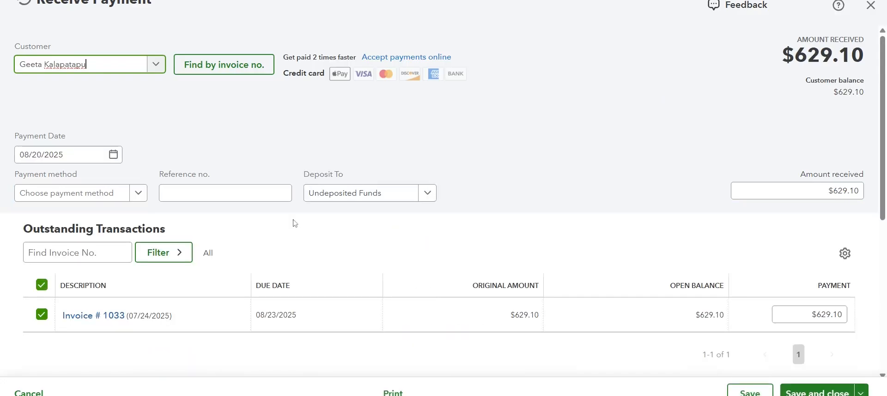
pyautogui.click(138, 193)
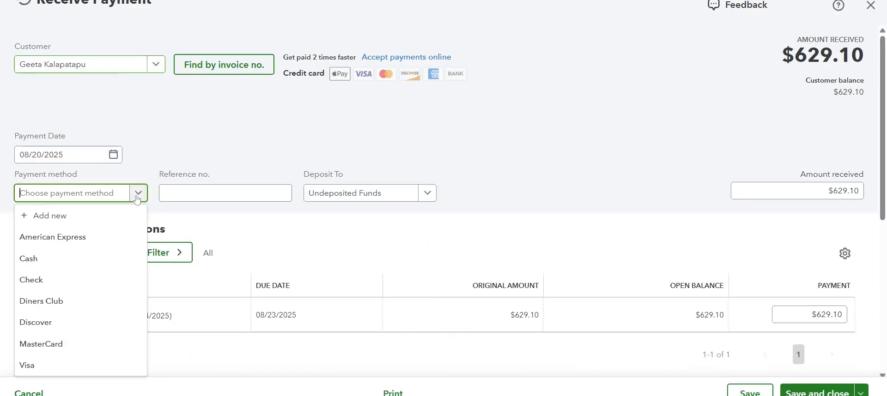
pyautogui.click(95, 273)
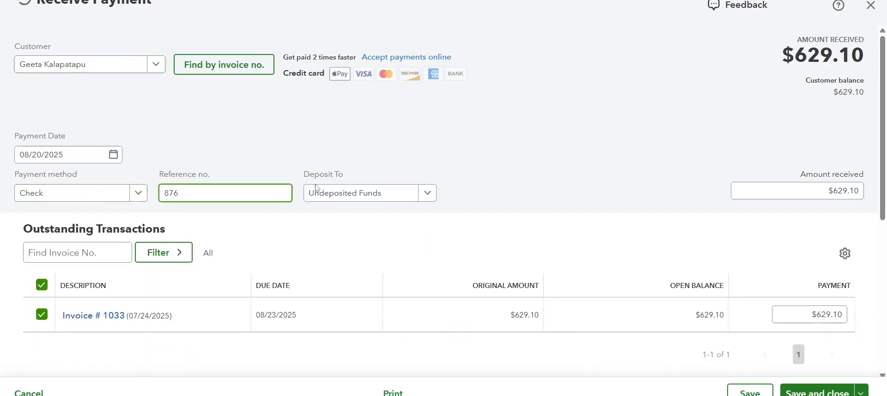
pyautogui.click(505, 143)
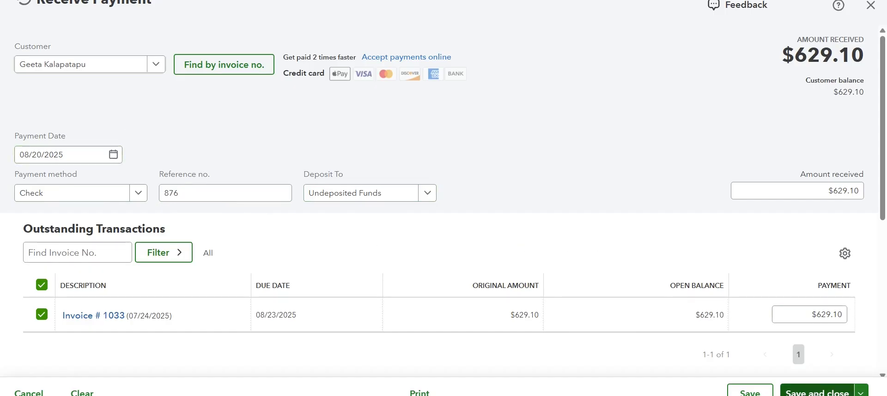
# - Save and close the payment, and open the Balance Sheet report in classic view
pyautogui.click(816, 393)
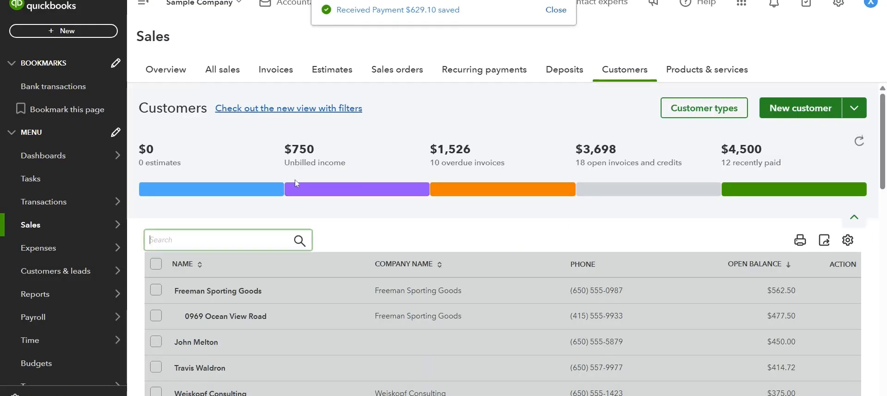
pyautogui.click(44, 298)
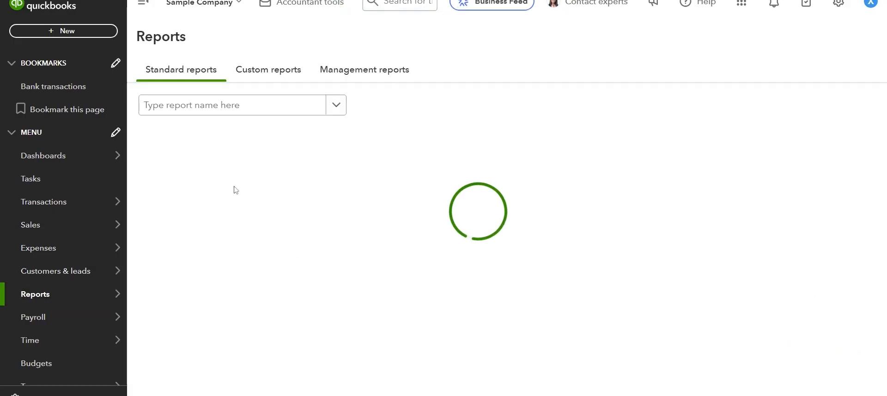
pyautogui.click(188, 192)
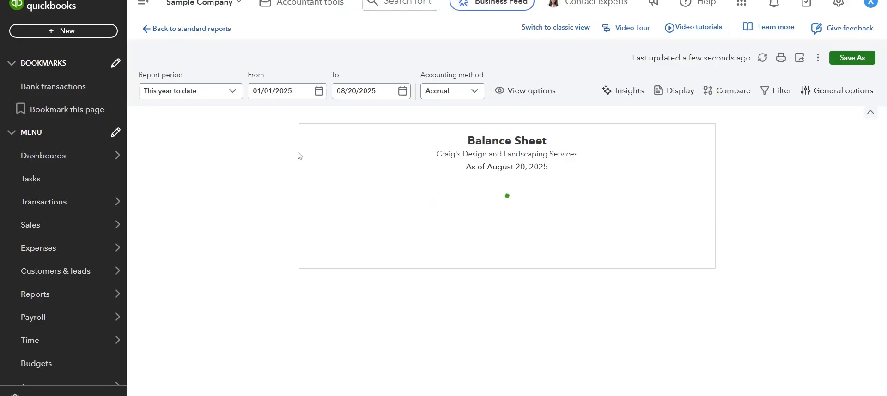
pyautogui.click(562, 29)
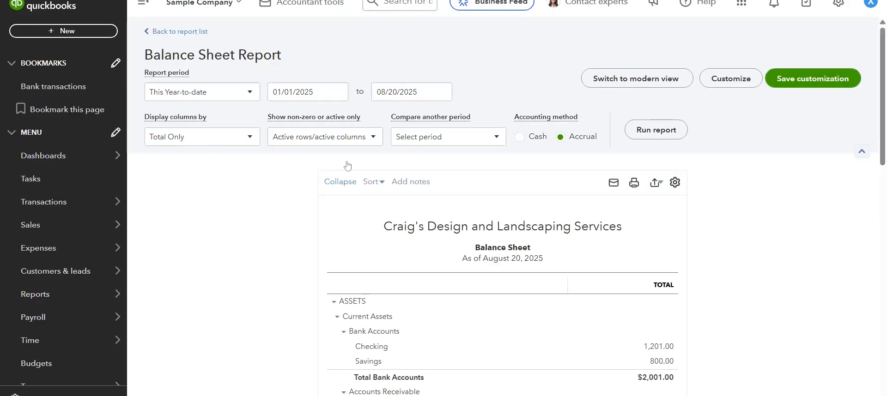
pyautogui.scroll(-4, 245, 259)
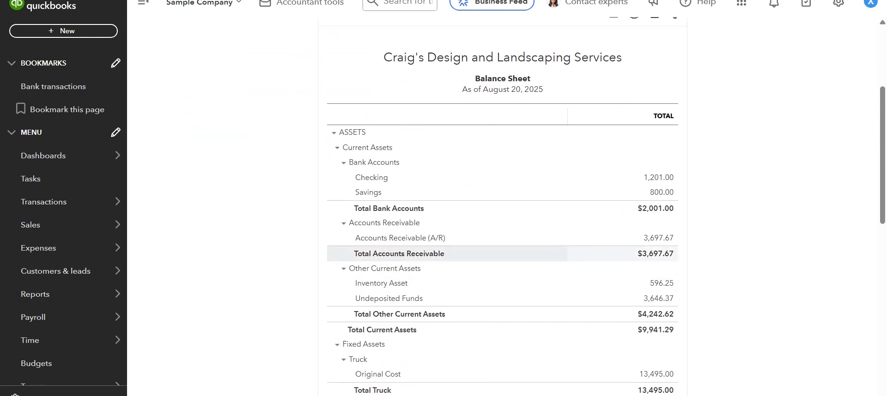
pyautogui.scroll(4, 506, 210)
# - Set the Balance Sheet report's columns to display by days
pyautogui.click(339, 92)
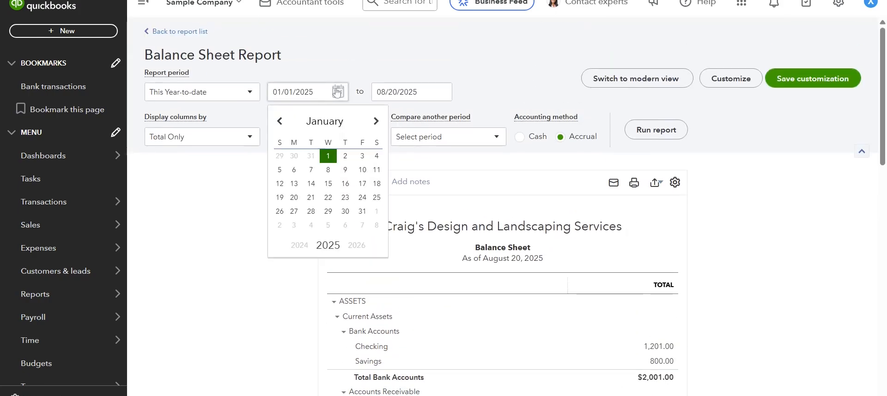
pyautogui.click(211, 207)
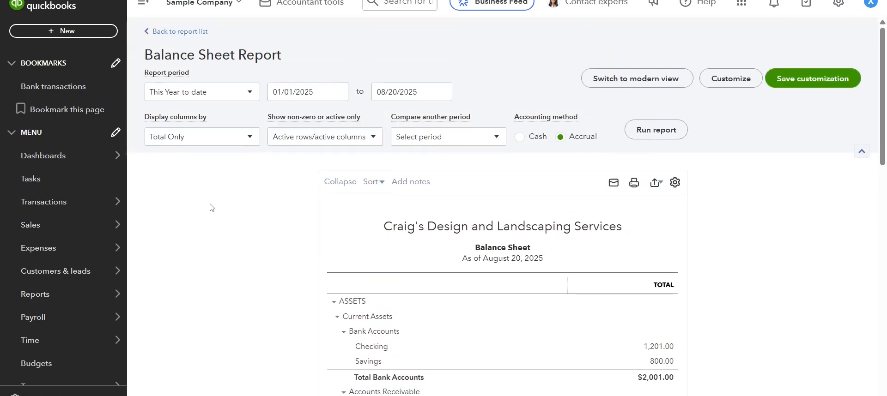
pyautogui.click(229, 141)
pyautogui.click(203, 178)
# - Set the Balance Sheet's start date to 08/19/2025, run the report and review its asset balances
pyautogui.click(327, 100)
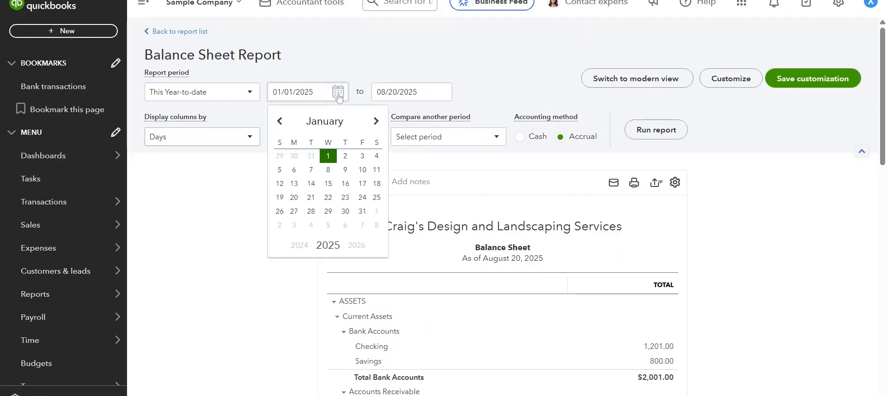
pyautogui.click(315, 92)
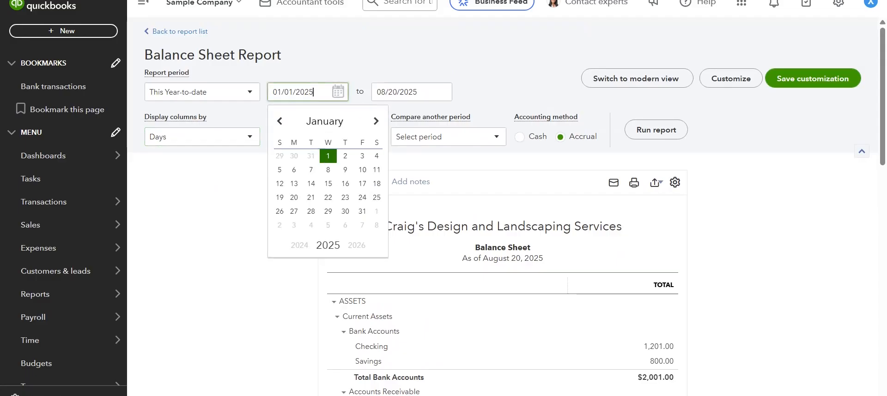
pyautogui.doubleClick(309, 93)
pyautogui.click(314, 92)
pyautogui.moveTo(312, 93); pyautogui.dragTo(259, 95)
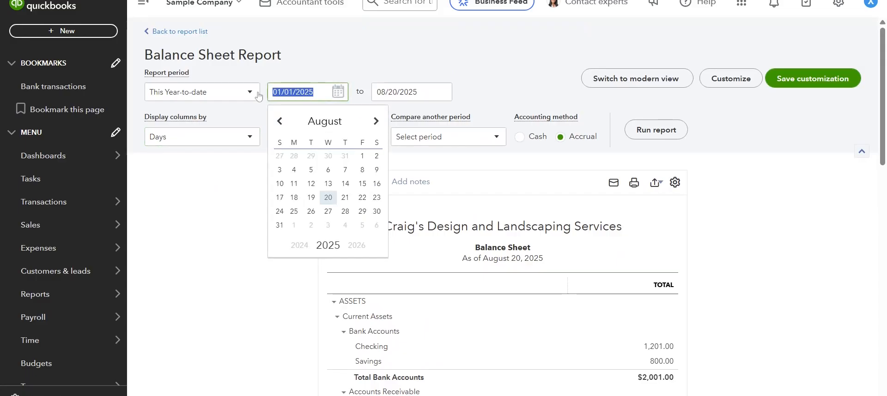
pyautogui.click(311, 198)
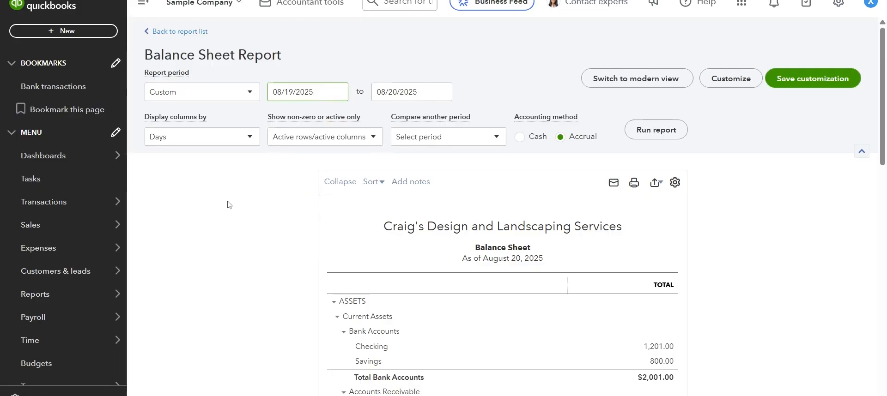
pyautogui.click(656, 129)
pyautogui.scroll(-4, 267, 247)
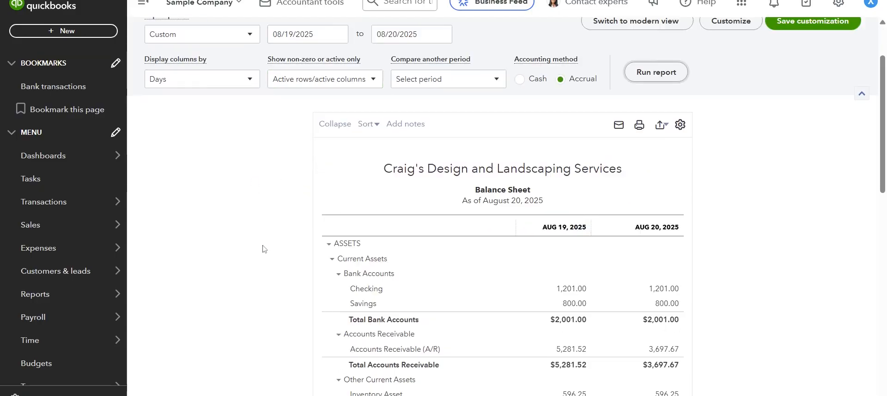
pyautogui.scroll(1, 439, 273)
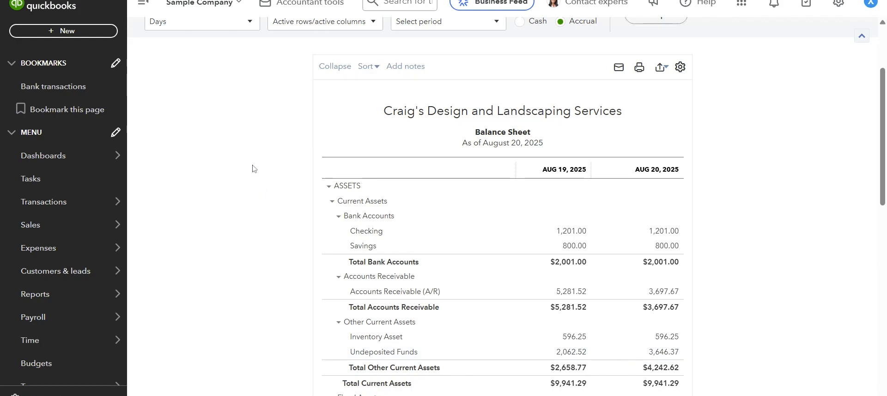
# - Start a bank deposit to Checking and include the two check payments with reference numbers 765 and 876
pyautogui.click(105, 31)
pyautogui.click(306, 123)
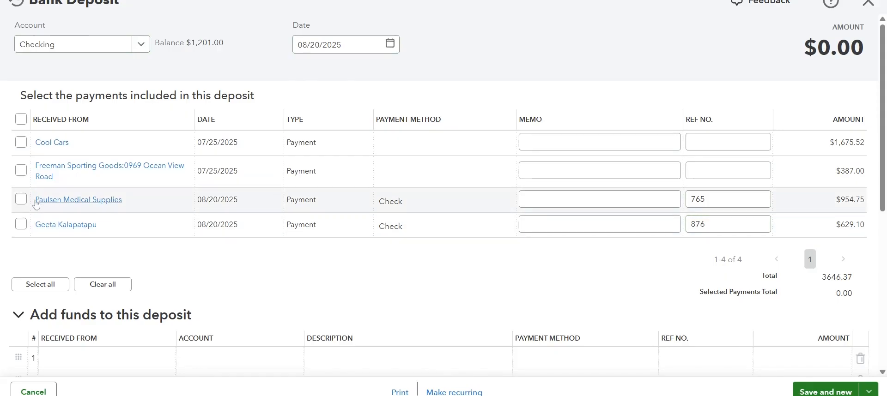
pyautogui.click(20, 200)
pyautogui.click(21, 224)
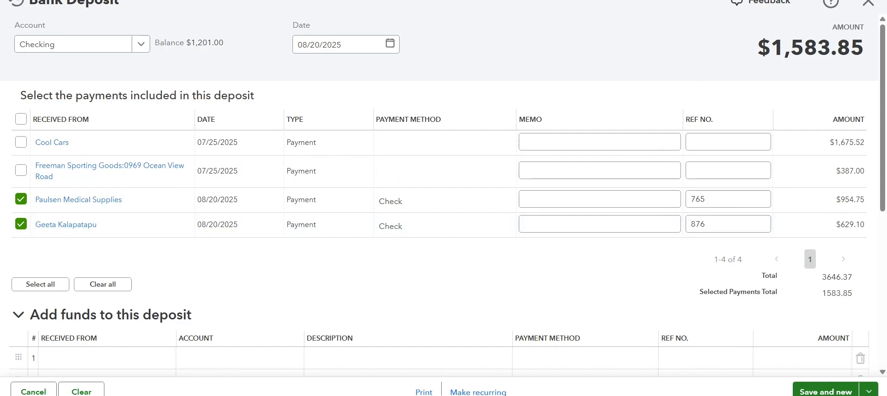
# - Examine the deposit's total amount against the amounts of the two selected check payments
pyautogui.doubleClick(802, 48)
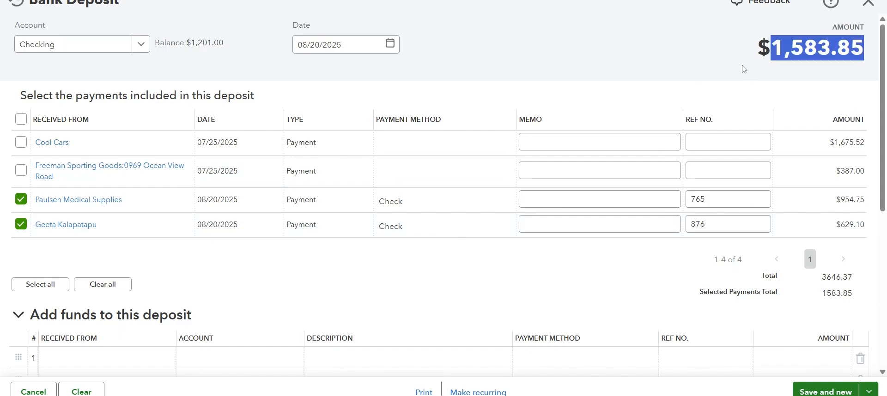
pyautogui.click(777, 69)
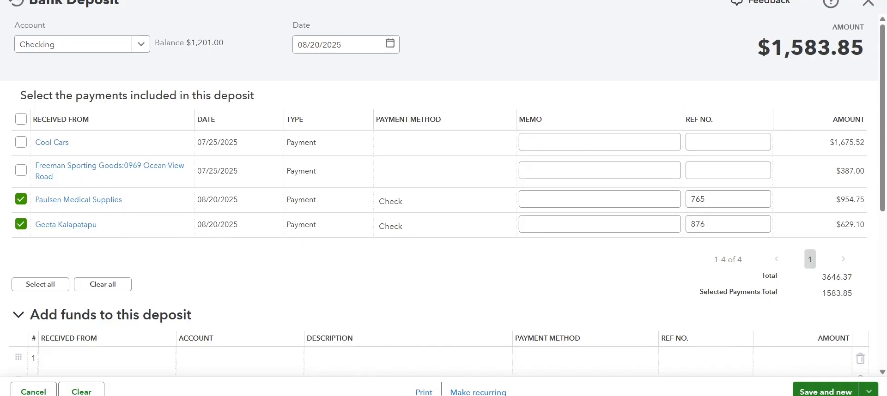
pyautogui.doubleClick(805, 49)
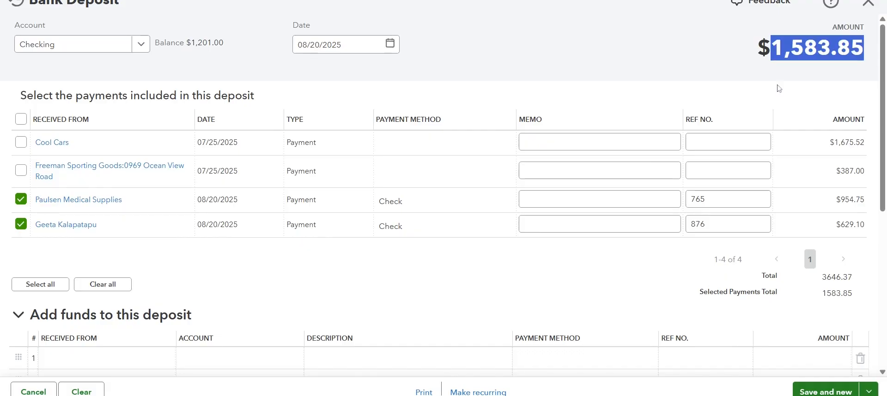
pyautogui.click(755, 91)
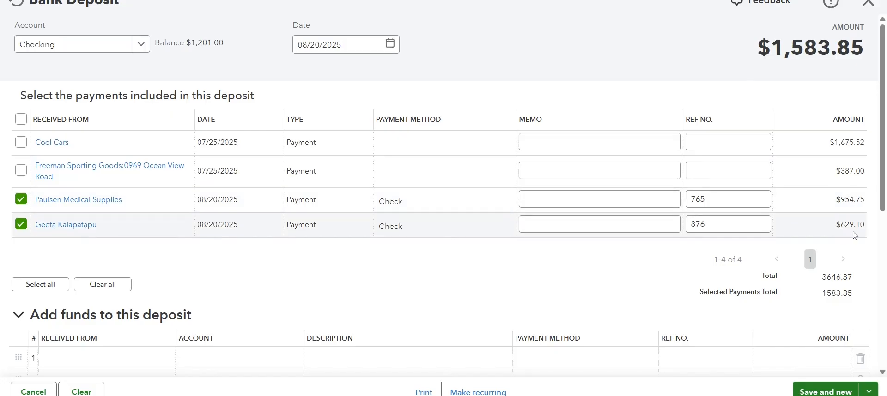
pyautogui.doubleClick(799, 51)
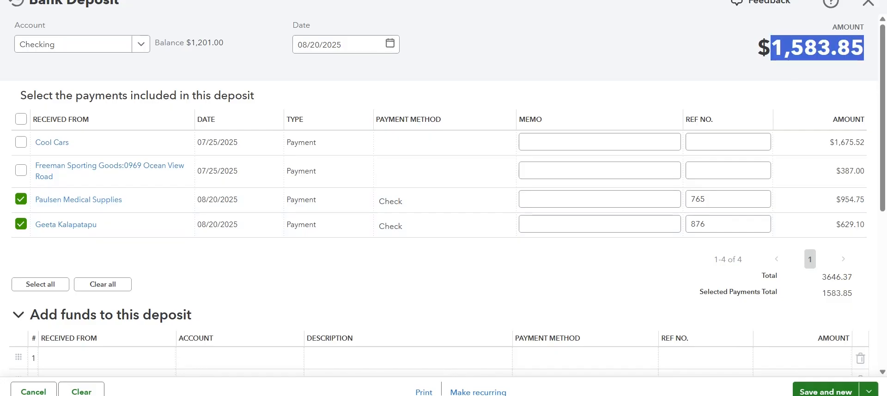
pyautogui.click(698, 47)
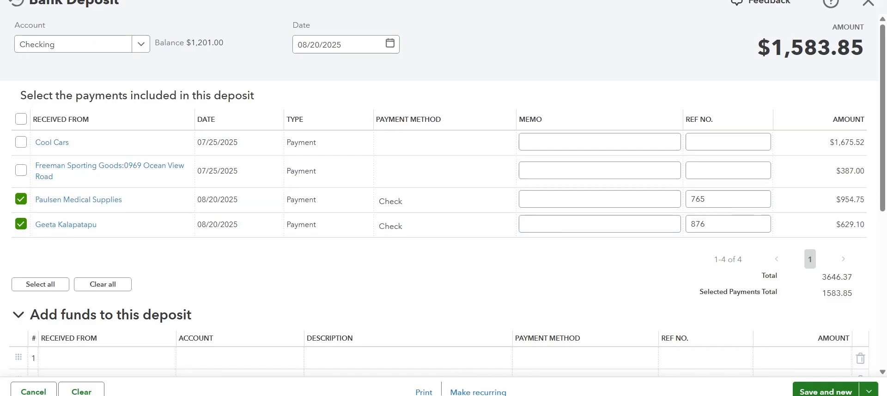
pyautogui.doubleClick(810, 49)
pyautogui.click(724, 60)
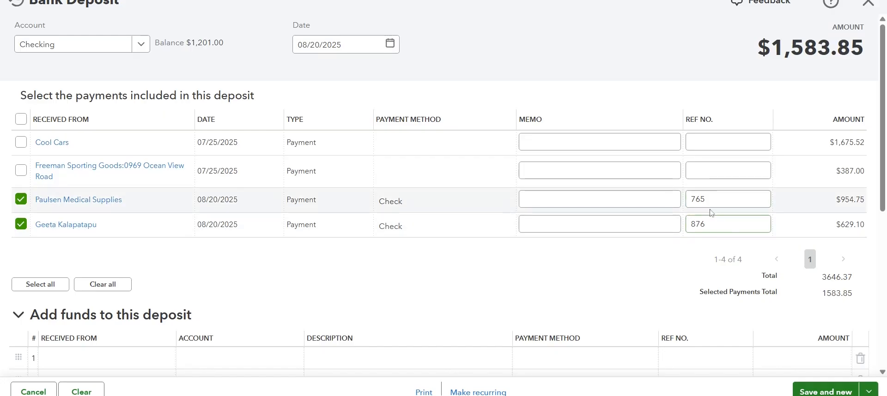
# - Save the bank deposit and review the Checking and Undeposited Funds balances on the Balance Sheet
pyautogui.scroll(-2, 633, 259)
pyautogui.scroll(2, 638, 295)
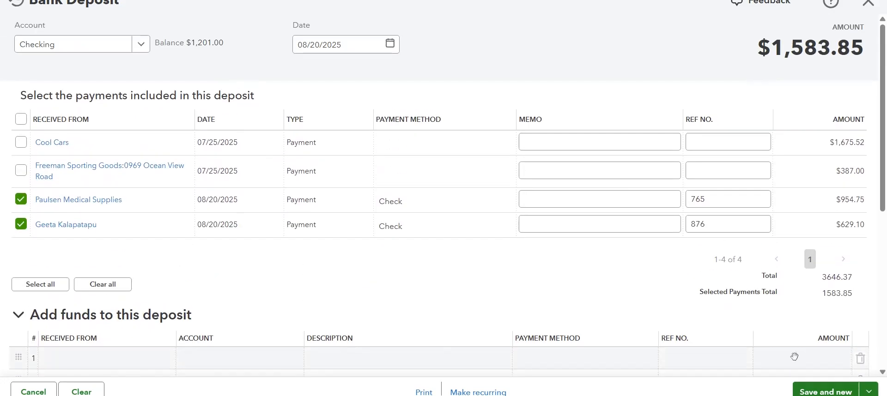
pyautogui.click(827, 392)
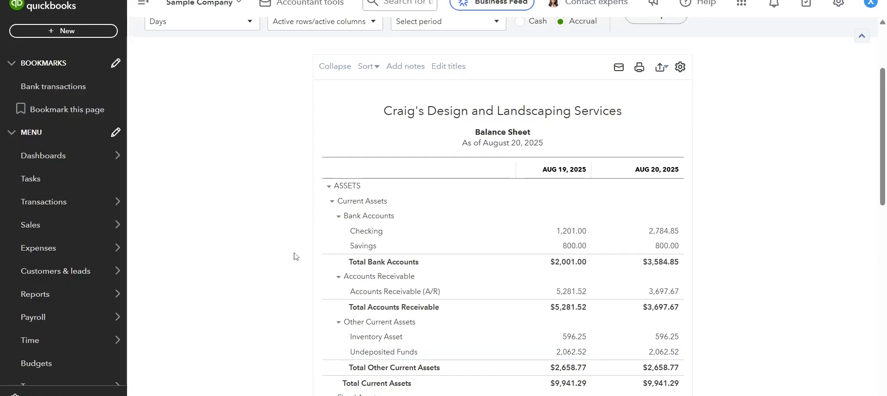
pyautogui.scroll(-3, 464, 360)
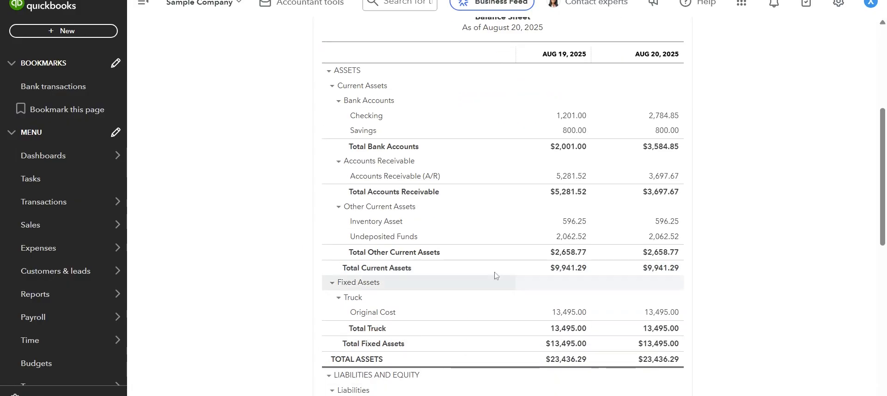